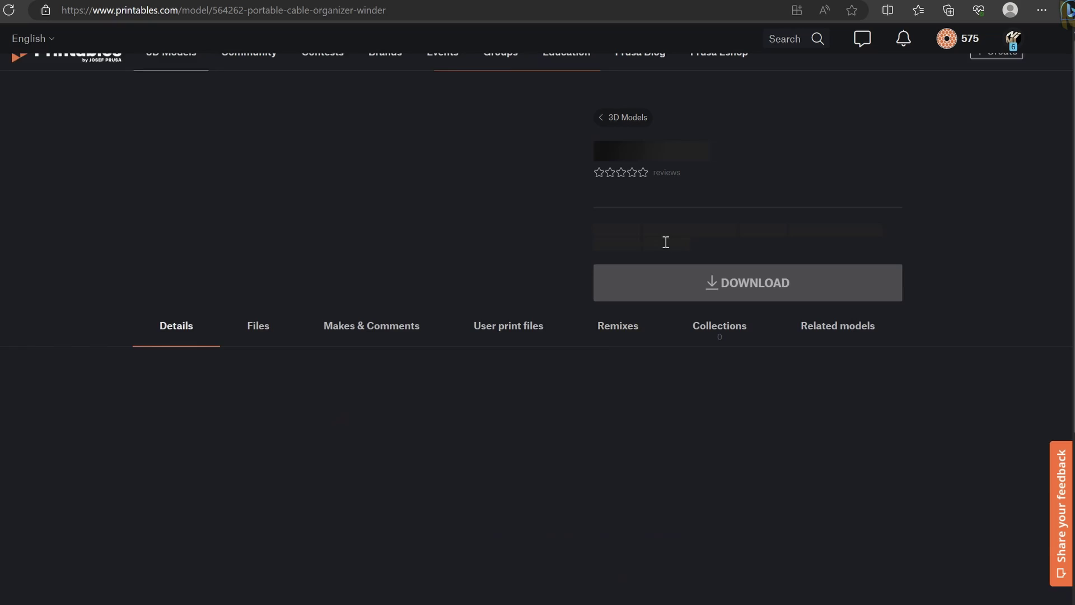
{"action": "left_click", "coordinate": [778, 413]}
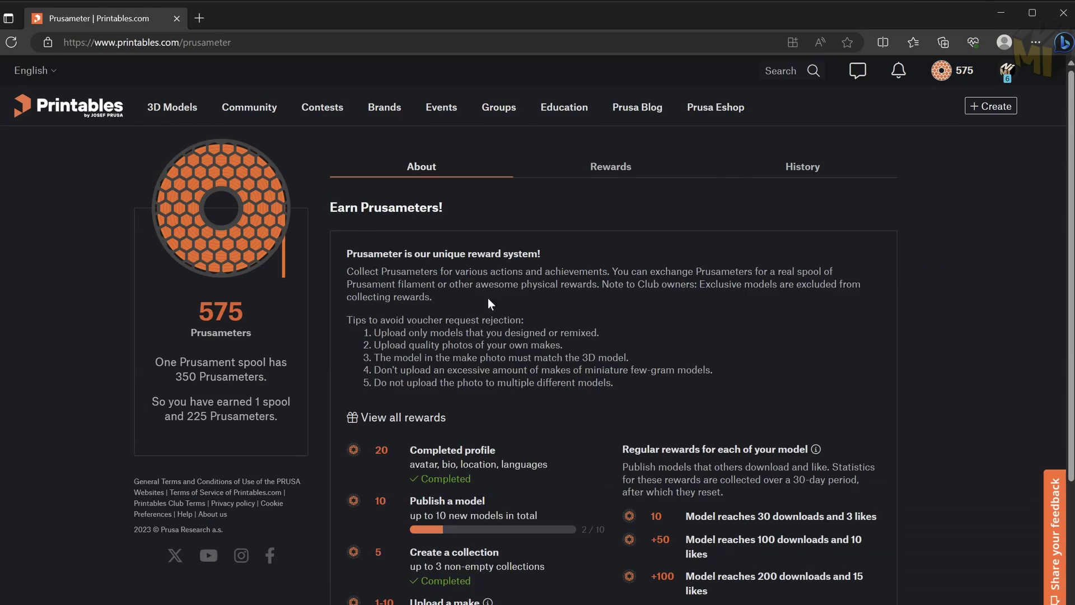
{"action": "left_click", "coordinate": [615, 168]}
{"action": "scroll", "coordinate": [448, 334], "scroll_direction": "down", "scroll_amount": 20}
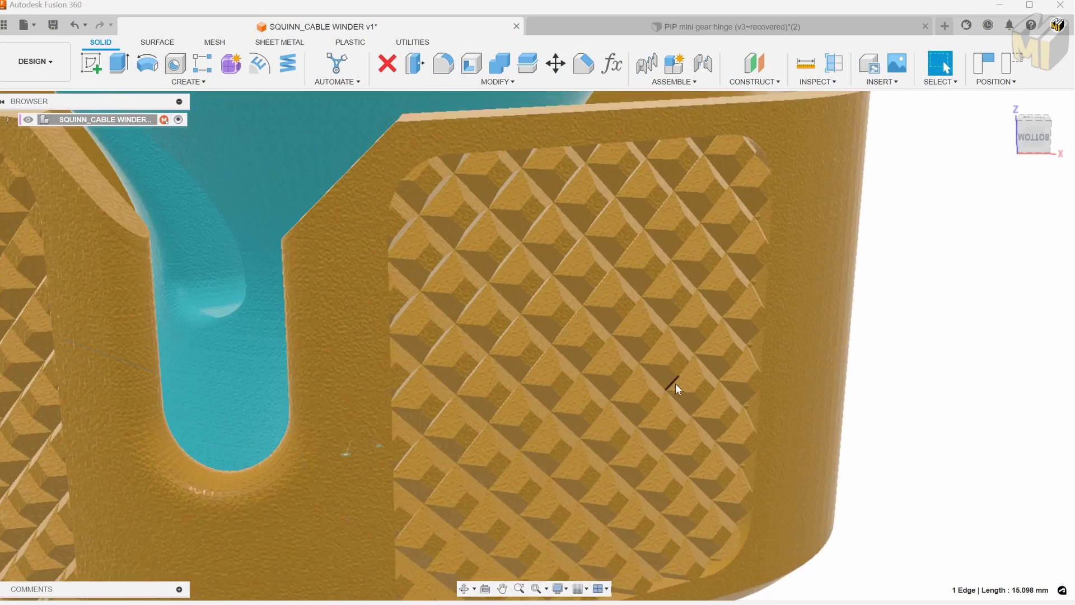
Orbit the cable winder spool and orange housing to the hinge and ink-mark its narrow gap.
{"action": "middle_click_drag", "start_coordinate": [675, 383], "coordinate": [674, 353], "text": "shift"}
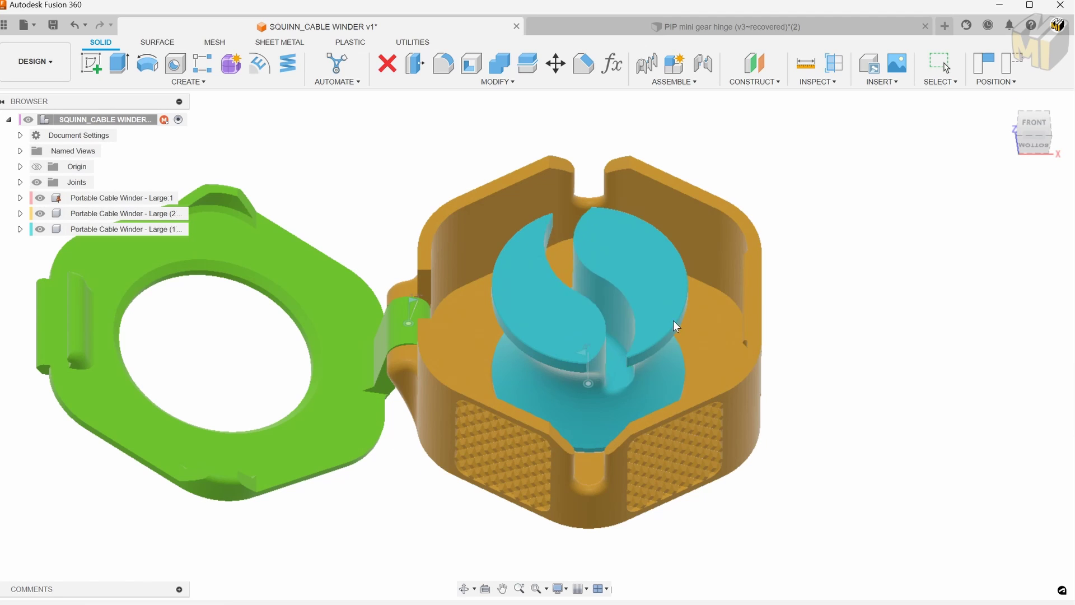
{"action": "left_click_drag", "start_coordinate": [673, 320], "coordinate": [553, 347]}
{"action": "left_click_drag", "start_coordinate": [496, 315], "coordinate": [522, 333]}
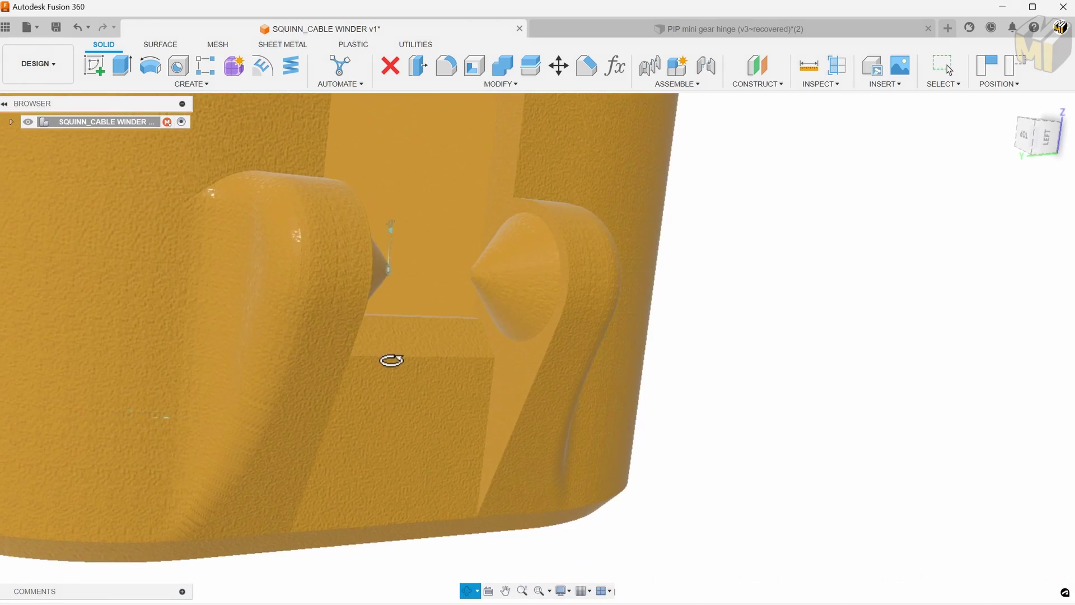
{"action": "mouse_move", "coordinate": [392, 360]}
{"action": "middle_mouse_down", "text": "shift"}
{"action": "mouse_move", "coordinate": [409, 362]}
{"action": "mouse_move", "coordinate": [329, 375]}
{"action": "middle_mouse_up", "text": "shift"}
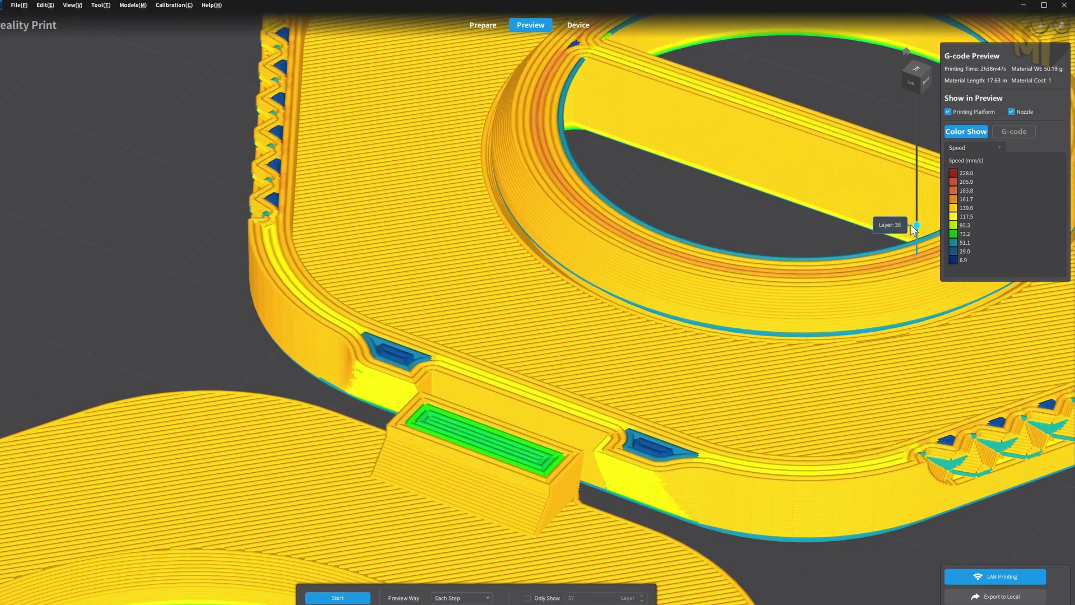
{"action": "left_click_drag", "start_coordinate": [916, 229], "coordinate": [925, 139]}
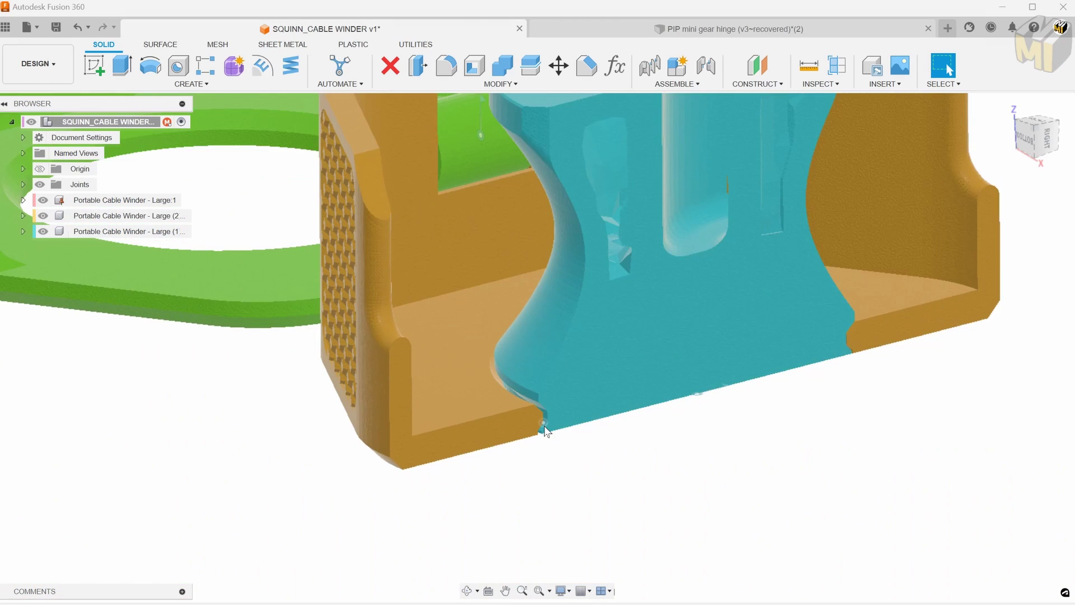
{"action": "scroll", "coordinate": [543, 407], "scroll_direction": "up", "scroll_amount": 5}
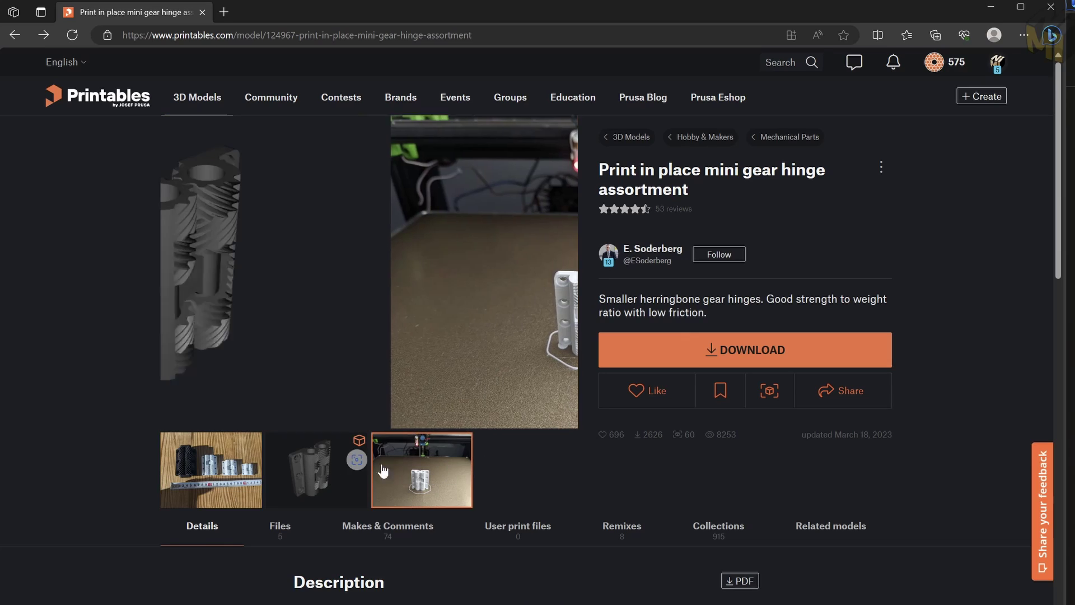
Open the 3D preview of the mini gear hinge model.
{"action": "left_click", "coordinate": [397, 283]}
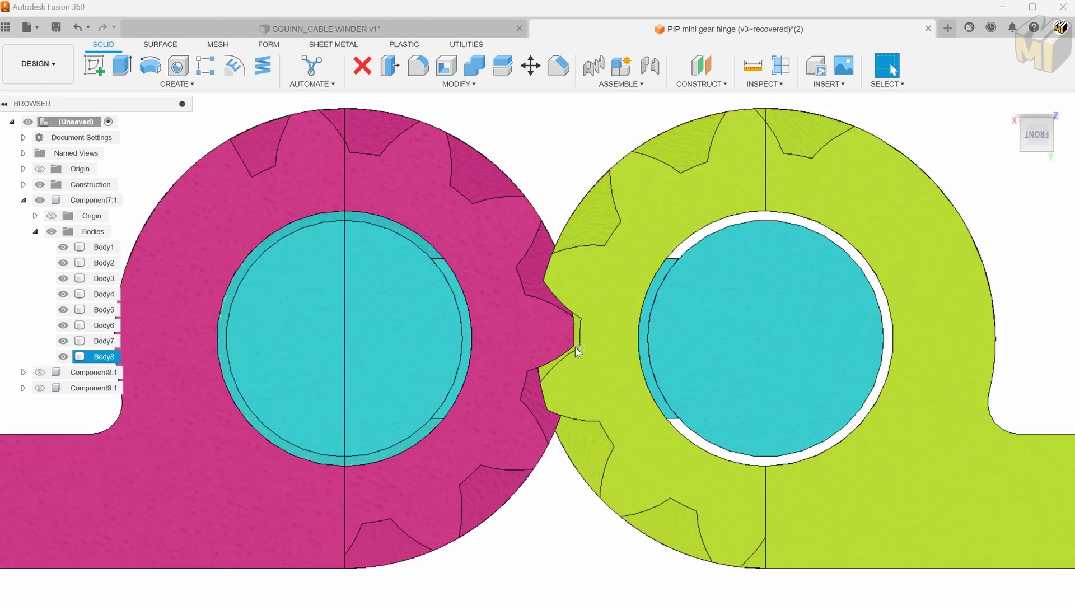
Ink-mark the gear tooth clearance on the sectioned hinge pin and zoom in.
{"action": "left_click_drag", "start_coordinate": [560, 316], "coordinate": [577, 367]}
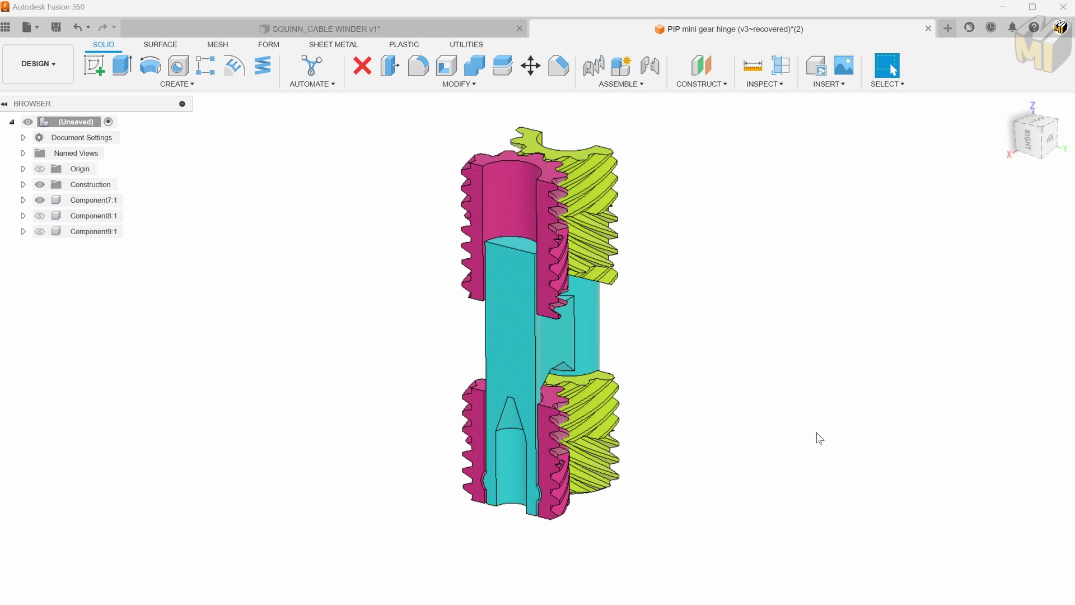
{"action": "scroll", "coordinate": [538, 485], "scroll_direction": "up", "scroll_amount": 10}
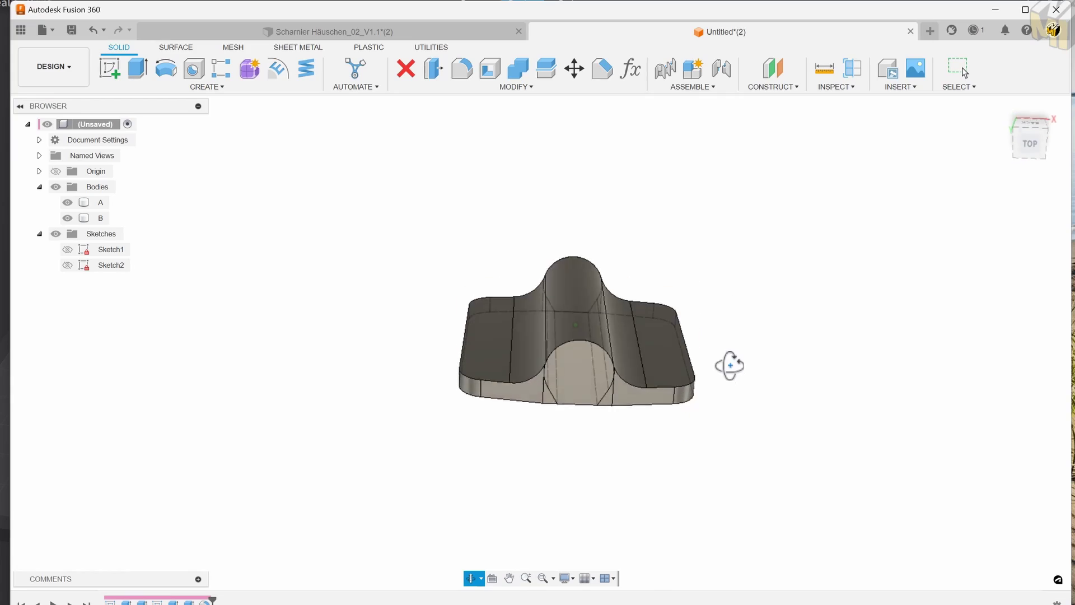
Measure from the cyan pin's outer circle to the green gear's inner edge, confirming the 0.30 mm gap.
{"action": "mouse_move", "coordinate": [730, 365]}
{"action": "left_mouse_down"}
{"action": "mouse_move", "coordinate": [727, 460]}
{"action": "mouse_move", "coordinate": [722, 415]}
{"action": "left_mouse_up"}
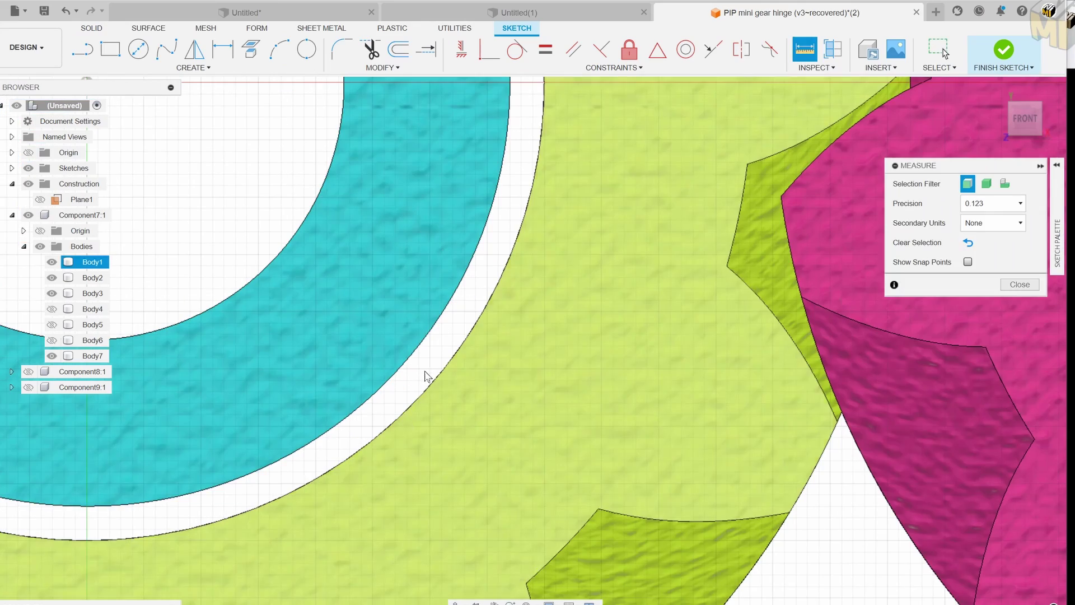
{"action": "left_click", "coordinate": [429, 336]}
{"action": "left_click", "coordinate": [525, 221]}
{"action": "scroll", "coordinate": [525, 222], "scroll_direction": "down", "scroll_amount": 2}
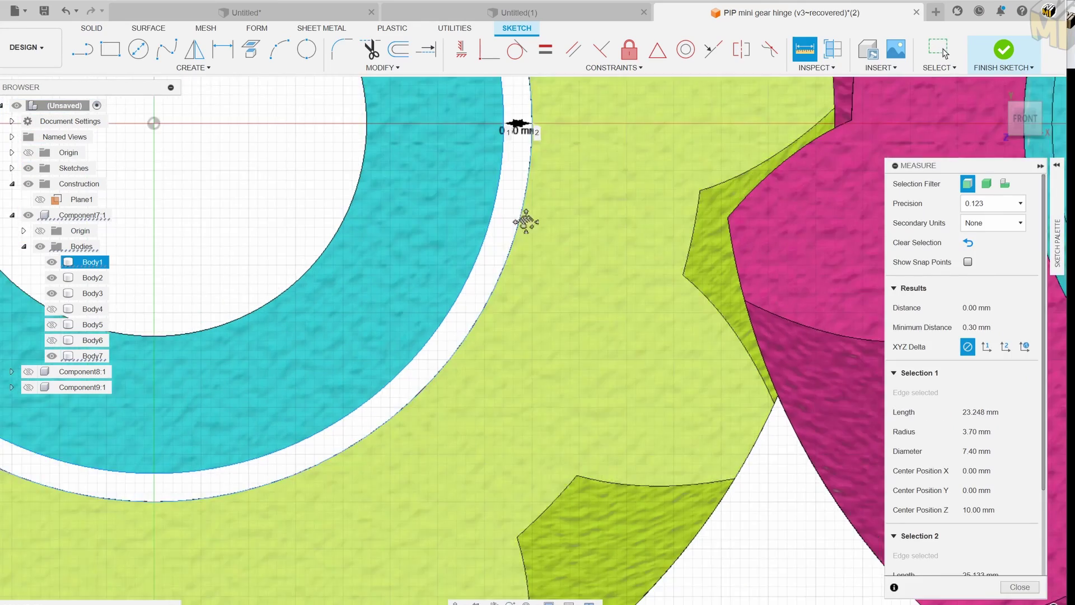
{"action": "scroll", "coordinate": [444, 353], "scroll_direction": "up", "scroll_amount": 5}
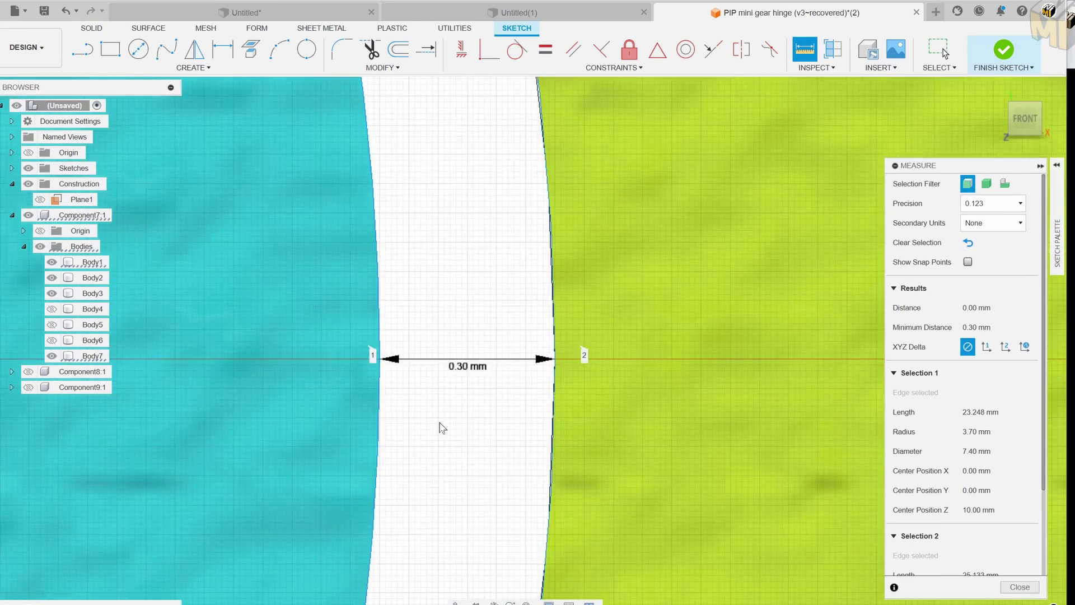
{"action": "scroll", "coordinate": [442, 429], "scroll_direction": "down", "scroll_amount": 3}
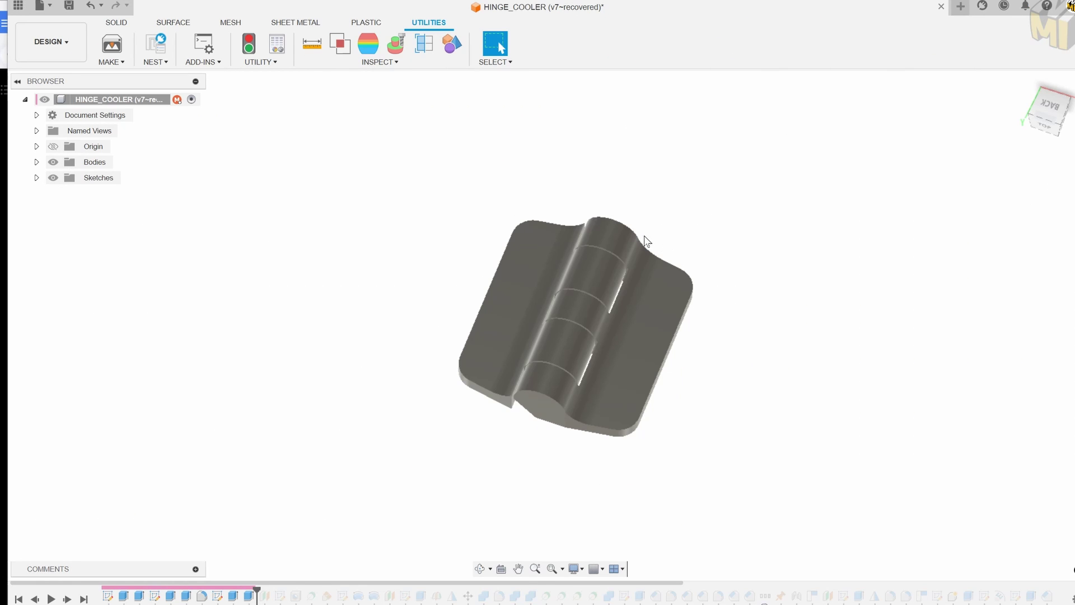
{"action": "scroll", "coordinate": [605, 252], "scroll_direction": "up", "scroll_amount": 10}
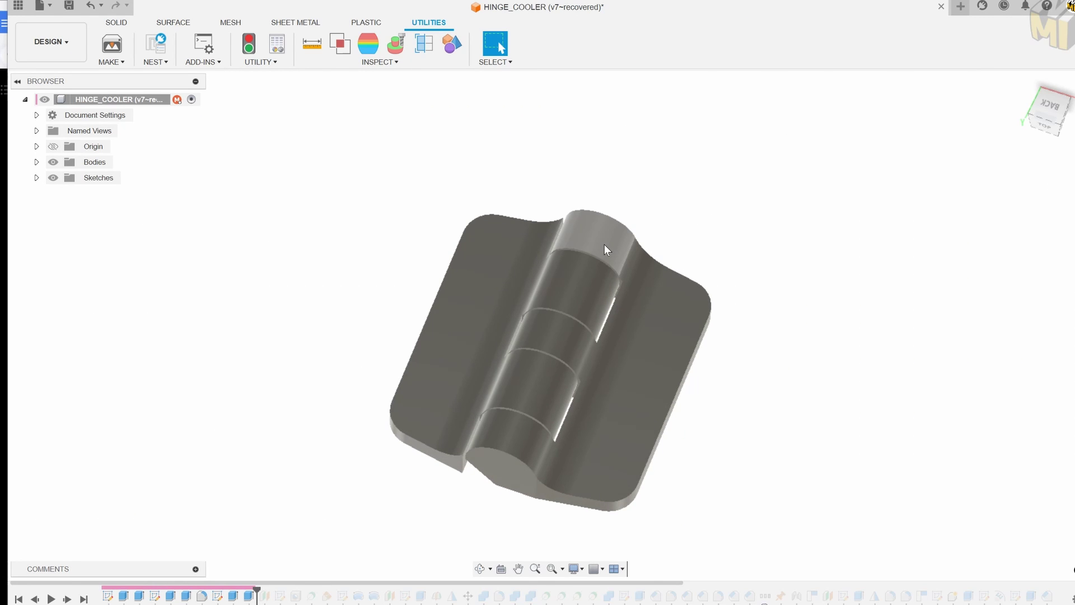
{"action": "scroll", "coordinate": [607, 262], "scroll_direction": "up", "scroll_amount": 2}
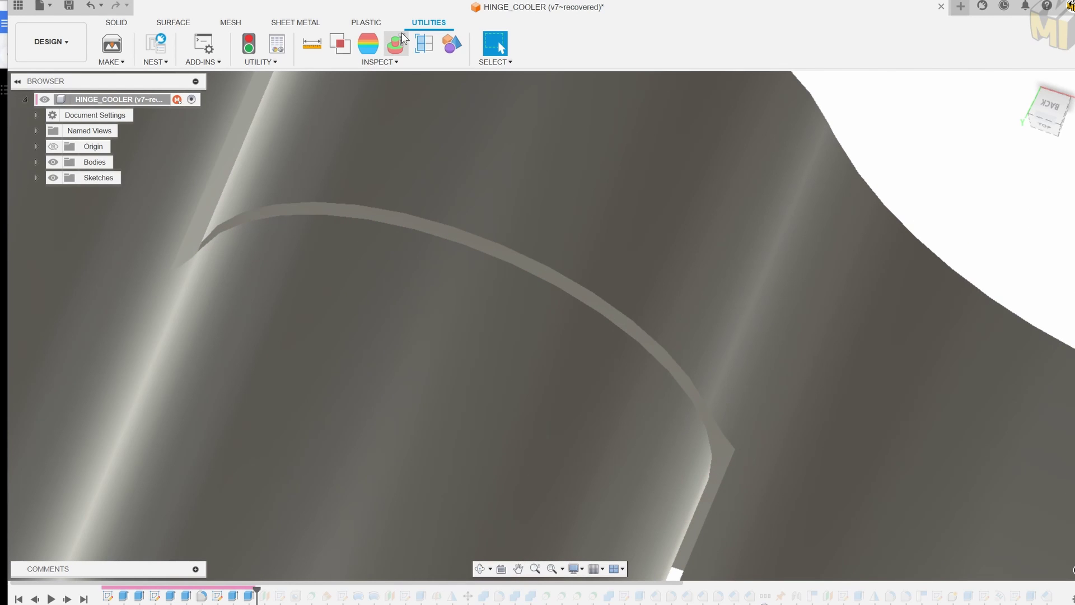
Measure the cooler hinge barrel's thin band face to its second edge, revealing the 0.40 mm gap.
{"action": "left_click", "coordinate": [311, 44]}
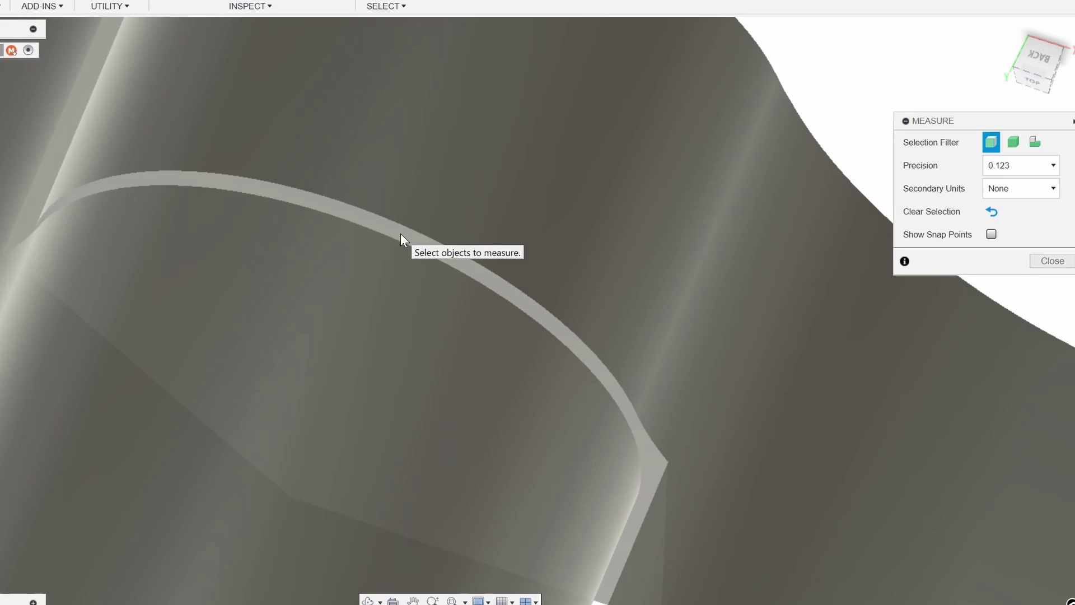
{"action": "left_click", "coordinate": [507, 253]}
{"action": "left_click", "coordinate": [138, 189]}
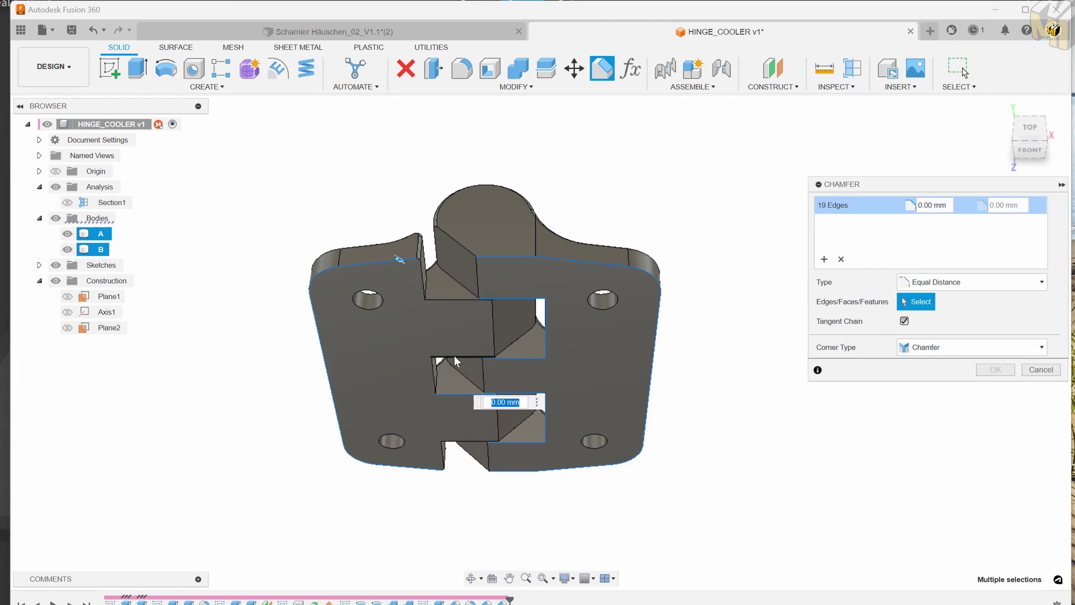
Add the remaining hinge plate edges to the chamfer selection.
{"action": "scroll", "coordinate": [429, 300], "scroll_direction": "up", "scroll_amount": 5}
{"action": "scroll", "coordinate": [445, 345], "scroll_direction": "down", "scroll_amount": 3}
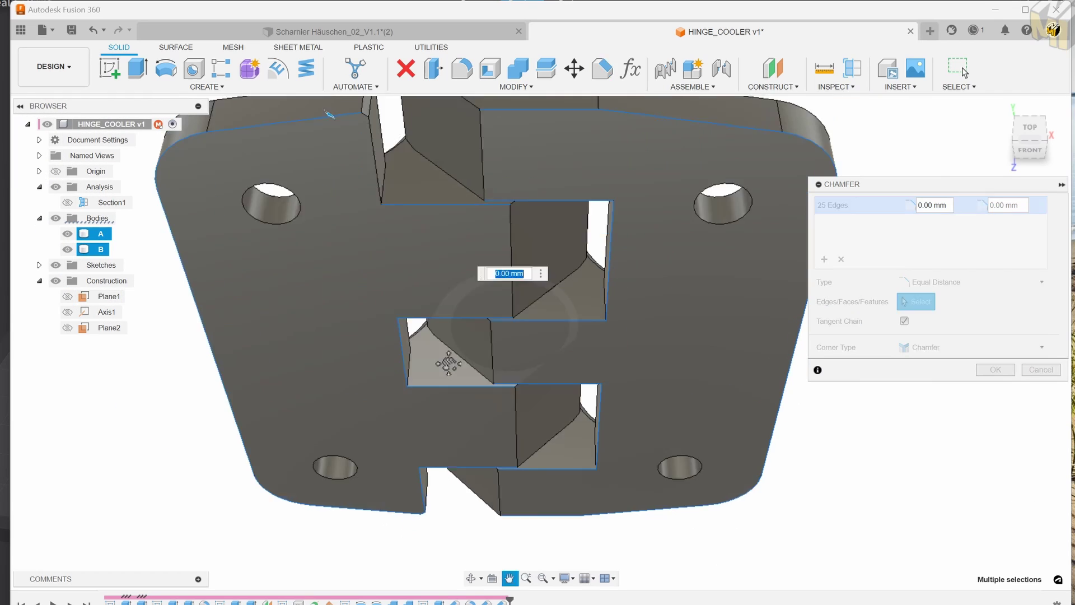
{"action": "left_click", "coordinate": [364, 154]}
{"action": "scroll", "coordinate": [364, 154], "scroll_direction": "down", "scroll_amount": 5}
{"action": "middle_click_drag", "start_coordinate": [364, 154], "coordinate": [504, 313], "text": "shift"}
Add the three hole rim edges and commit the chamfer at 0.5 mm.
{"action": "left_click", "coordinate": [385, 445]}
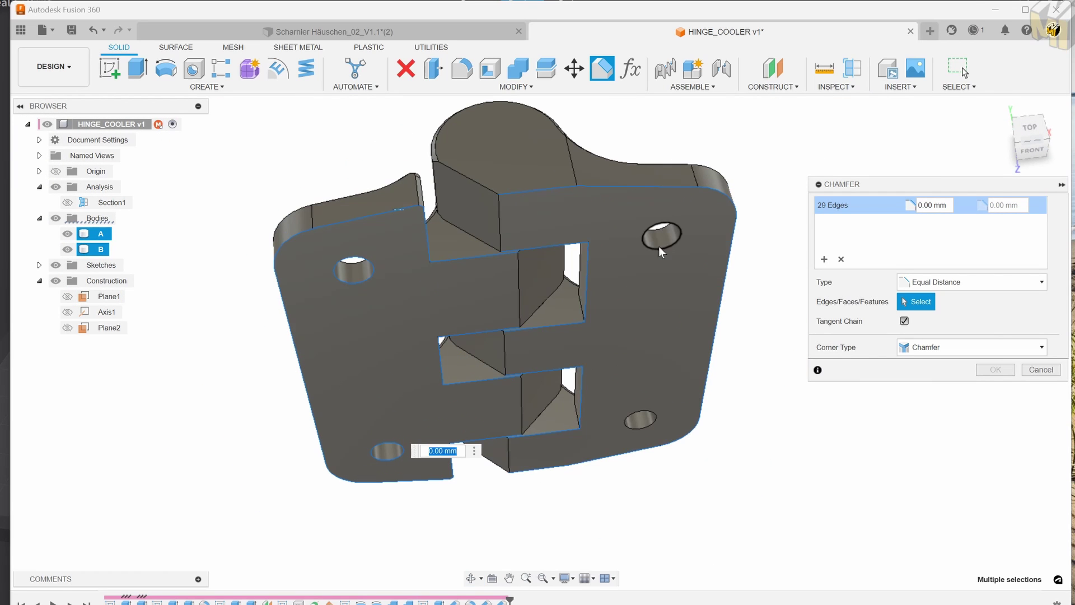
{"action": "left_click", "coordinate": [658, 247]}
{"action": "left_click", "coordinate": [640, 419]}
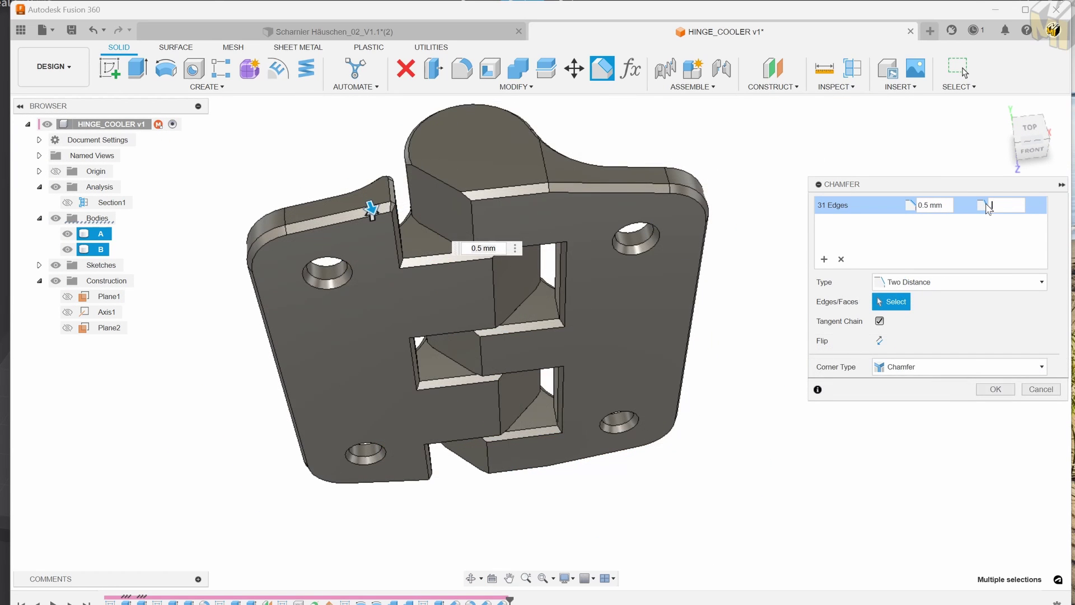
{"action": "type", "text": "5"}
{"action": "key", "text": "Return"}
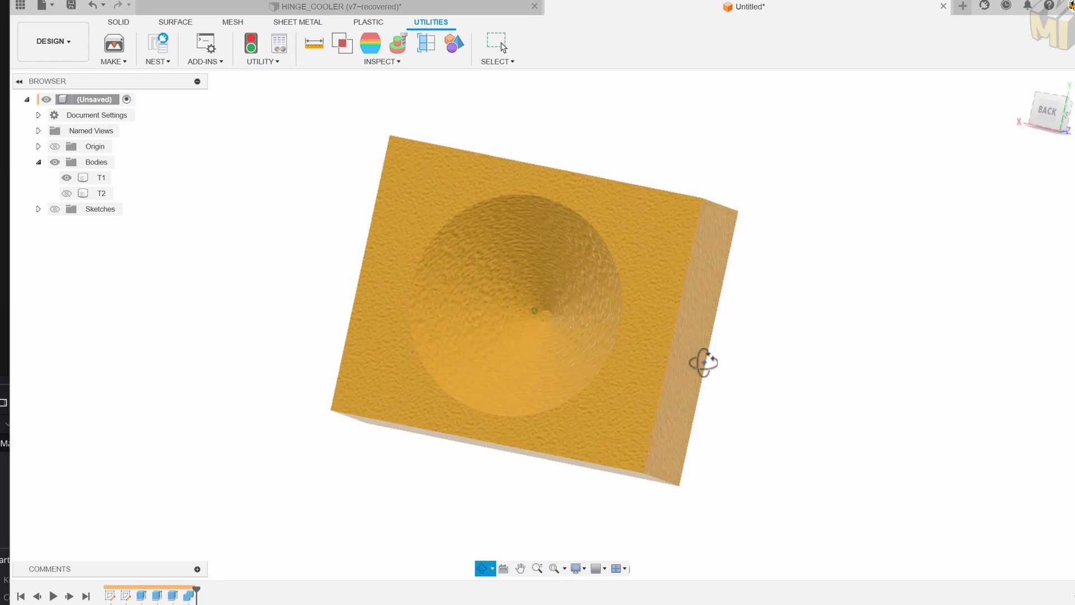
{"action": "middle_click_drag", "start_coordinate": [701, 362], "coordinate": [770, 411], "text": "shift"}
{"action": "key", "text": "Escape"}
Show body T2 and section the test box from its top face down to -7.185 mm, marking the 0.3 gap.
{"action": "left_click", "coordinate": [66, 193]}
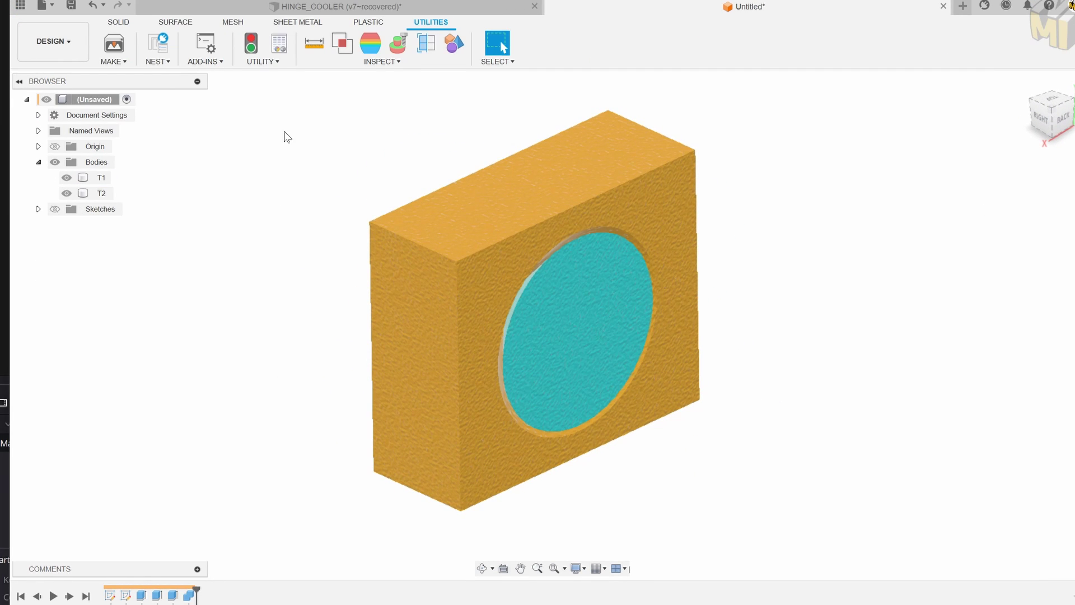
{"action": "left_click", "coordinate": [436, 47]}
{"action": "left_click", "coordinate": [557, 176]}
{"action": "left_click_drag", "start_coordinate": [557, 138], "coordinate": [556, 273]}
{"action": "middle_click_drag", "start_coordinate": [556, 273], "coordinate": [498, 244], "text": "shift"}
{"action": "left_click_drag", "start_coordinate": [530, 359], "coordinate": [530, 377]}
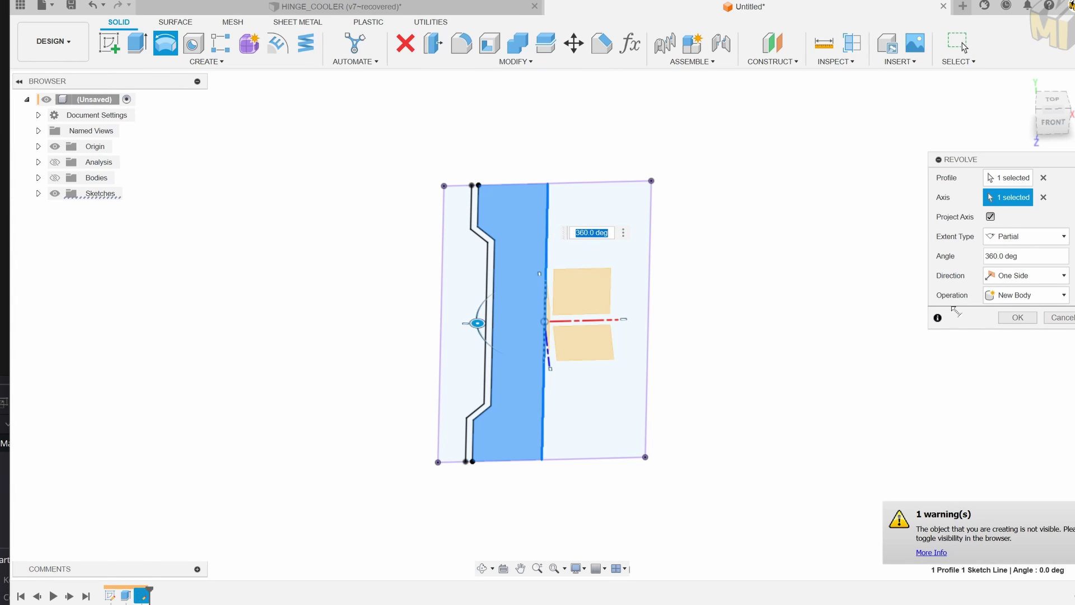
Confirm the revolve creating the new inner body IN, then select it in the section view.
{"action": "key", "text": "Return"}
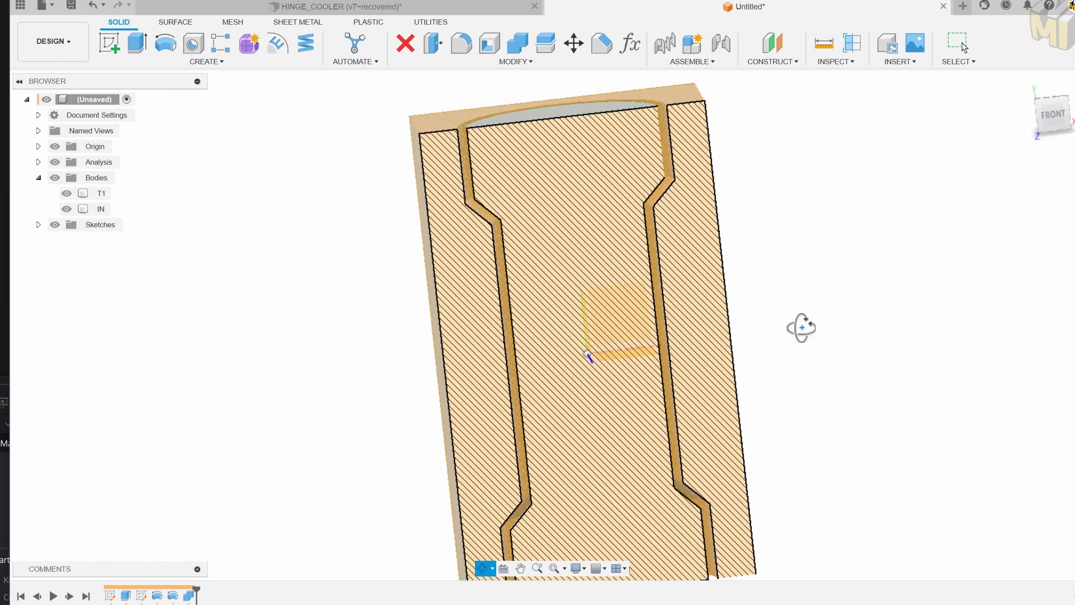
{"action": "middle_click_drag", "start_coordinate": [802, 326], "coordinate": [807, 308], "text": "shift"}
{"action": "scroll", "coordinate": [809, 333], "scroll_direction": "up", "scroll_amount": 3}
{"action": "left_click", "coordinate": [519, 407]}
{"action": "scroll", "coordinate": [492, 407], "scroll_direction": "up", "scroll_amount": 3}
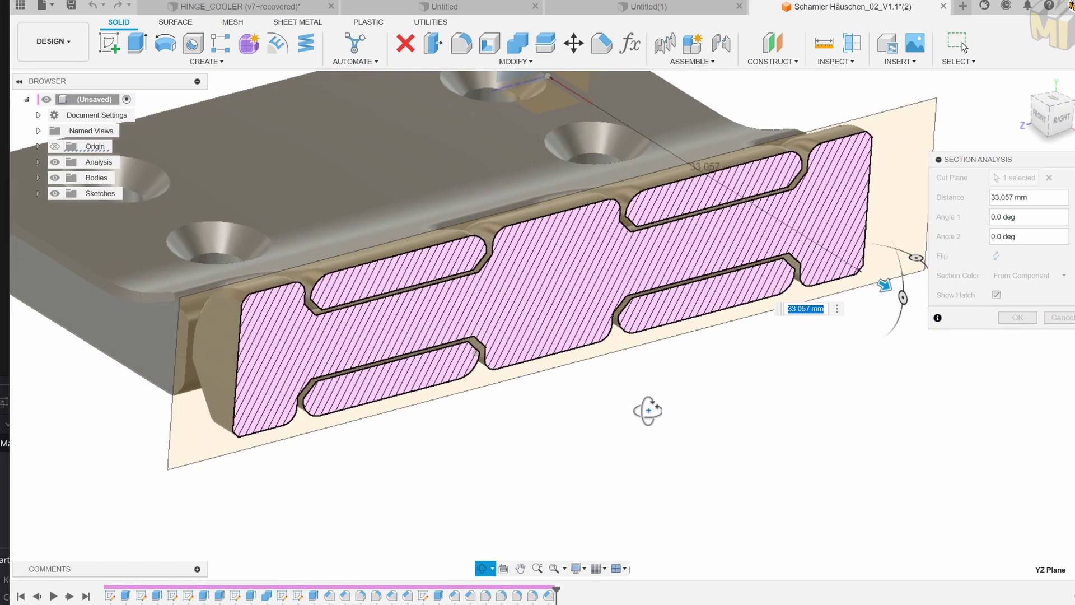
Sweep the section cut from 34.148 to -14.253 mm, close it, and preview sliced layers up to 18.
{"action": "mouse_move", "coordinate": [873, 270]}
{"action": "left_mouse_down"}
{"action": "mouse_move", "coordinate": [899, 290]}
{"action": "mouse_move", "coordinate": [877, 290]}
{"action": "left_mouse_up"}
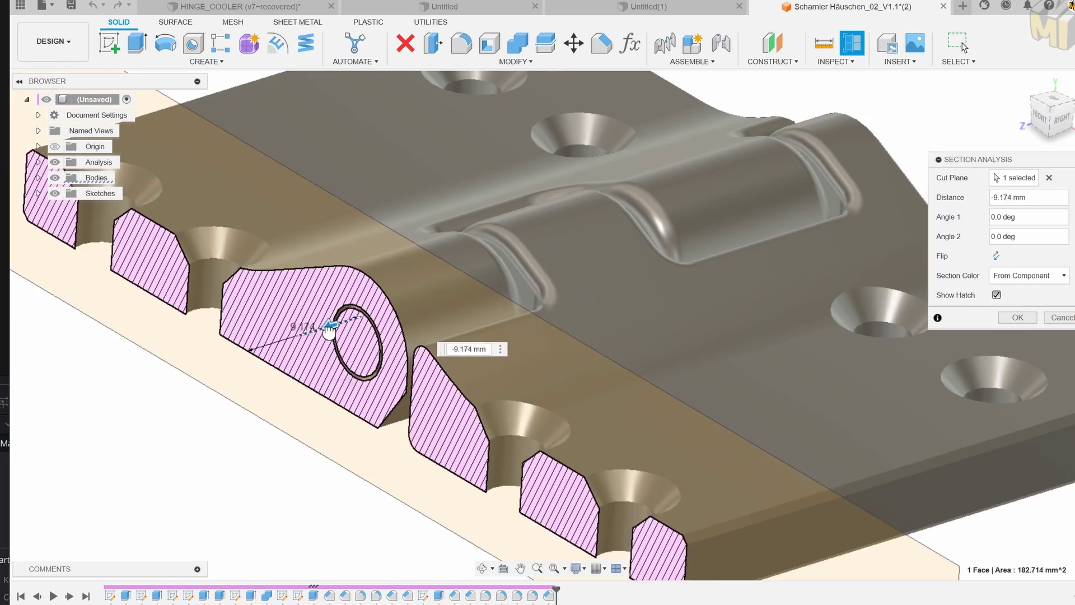
{"action": "mouse_move", "coordinate": [360, 308]}
{"action": "left_mouse_down"}
{"action": "mouse_move", "coordinate": [526, 283]}
{"action": "mouse_move", "coordinate": [595, 241]}
{"action": "mouse_move", "coordinate": [722, 226]}
{"action": "mouse_move", "coordinate": [715, 219]}
{"action": "mouse_move", "coordinate": [823, 173]}
{"action": "left_mouse_up"}
{"action": "key", "text": "Escape"}
{"action": "scroll", "coordinate": [713, 439], "scroll_direction": "down", "scroll_amount": 5}
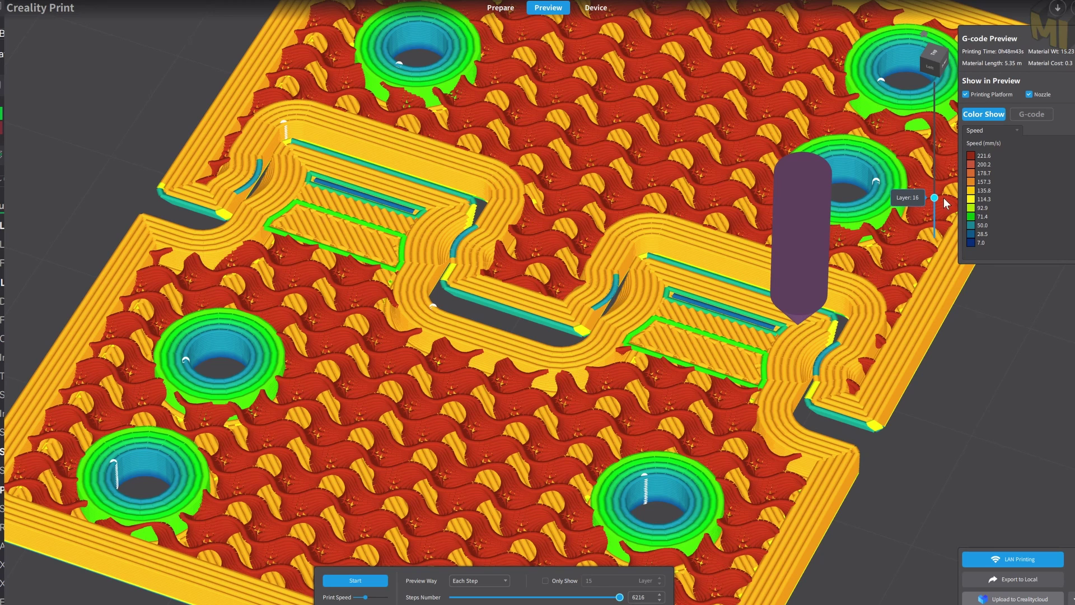
{"action": "left_click_drag", "start_coordinate": [946, 203], "coordinate": [947, 197]}
Zoom into the hinge slot and step the G-code preview back a couple of layers.
{"action": "scroll", "coordinate": [775, 341], "scroll_direction": "up", "scroll_amount": 8}
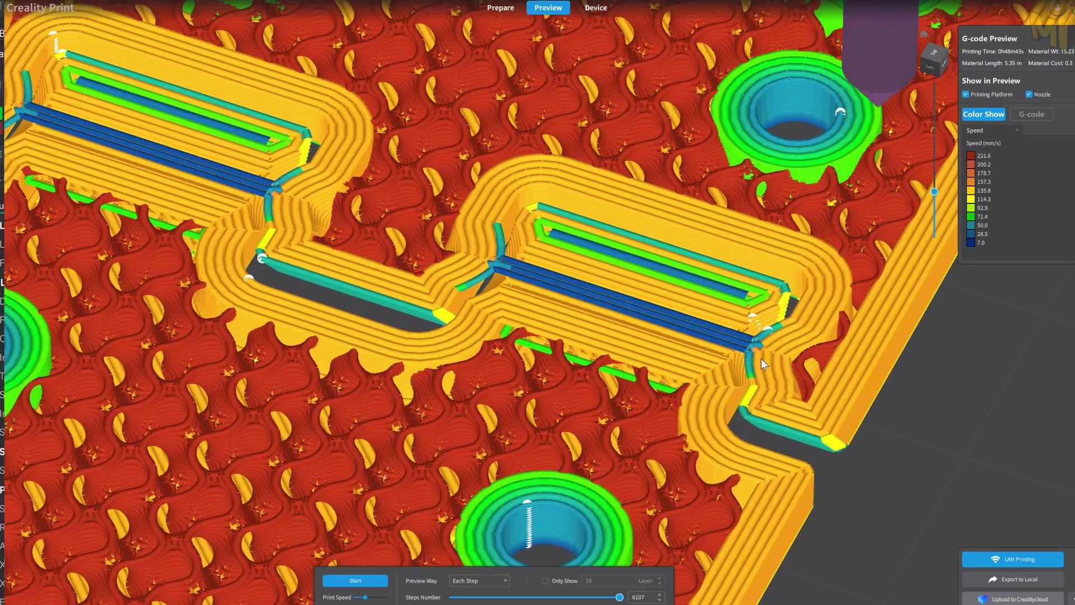
{"action": "scroll", "coordinate": [679, 338], "scroll_direction": "up", "scroll_amount": 2}
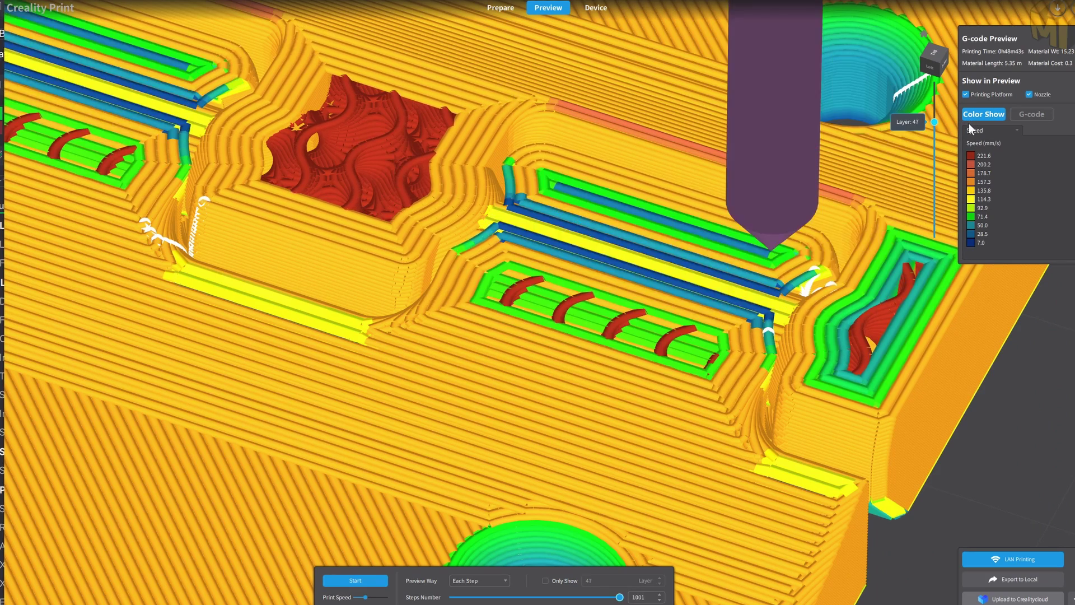
{"action": "key", "text": "Down"}
{"action": "key", "text": "Down"}
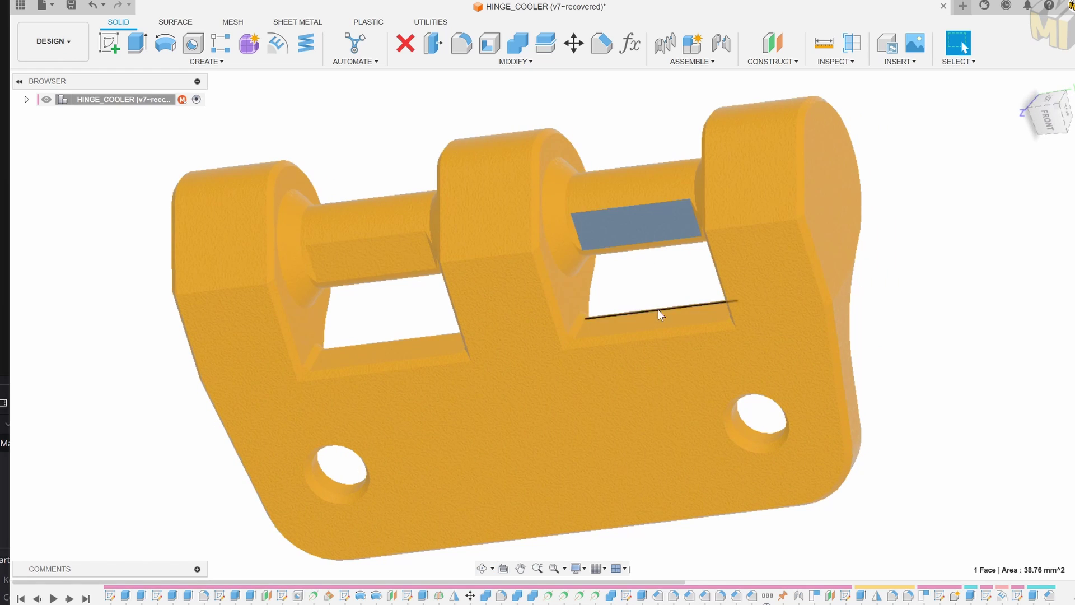
Pick the left and right faces inside the pin hole and the fillet strip, reading its 1.00 mm radius.
{"action": "left_click", "coordinate": [655, 285]}
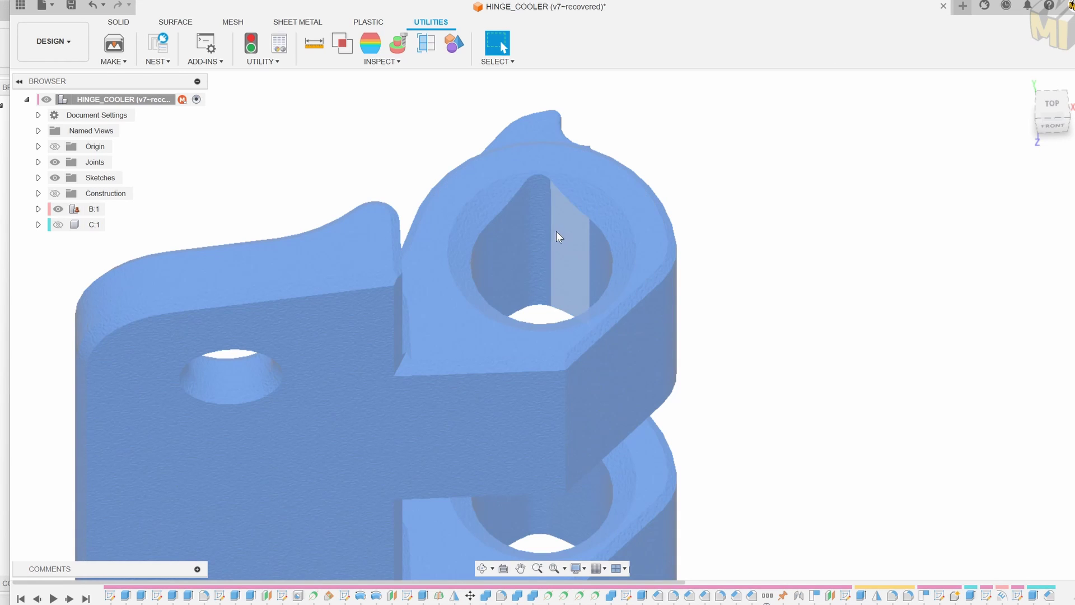
{"action": "left_click", "coordinate": [556, 231]}
{"action": "left_click", "coordinate": [513, 231]}
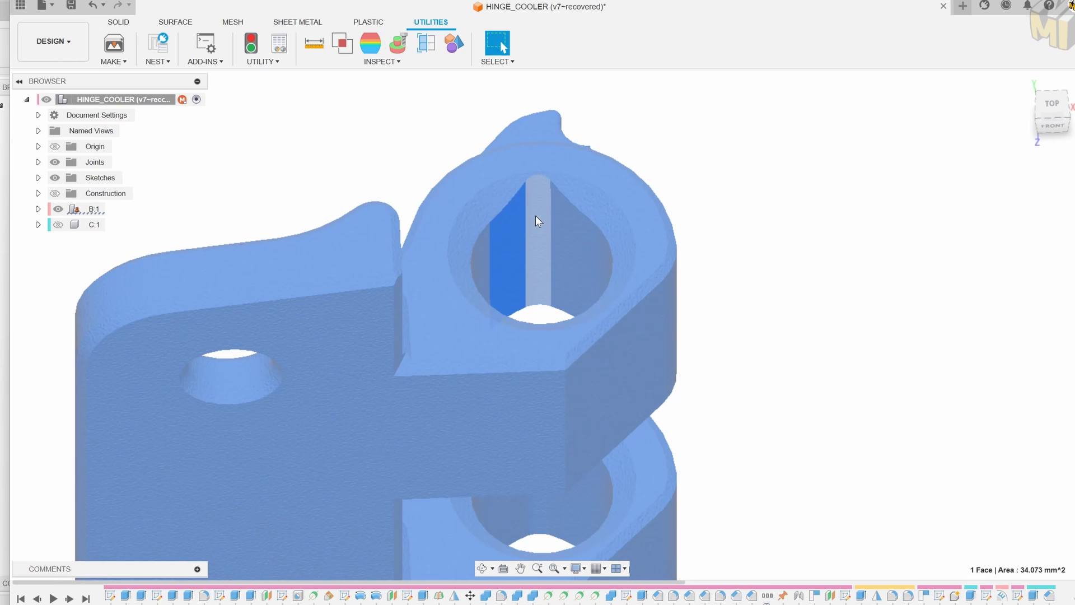
{"action": "left_click", "coordinate": [535, 216]}
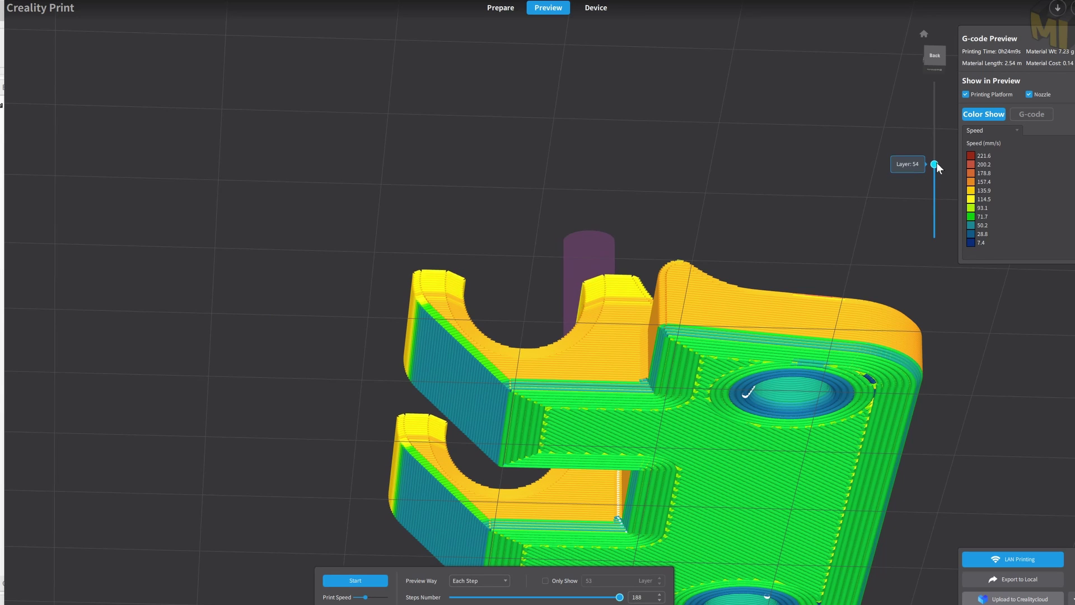
Raise the preview layer slider to layer 87, then settle around layer 79.
{"action": "left_click_drag", "start_coordinate": [937, 153], "coordinate": [941, 119]}
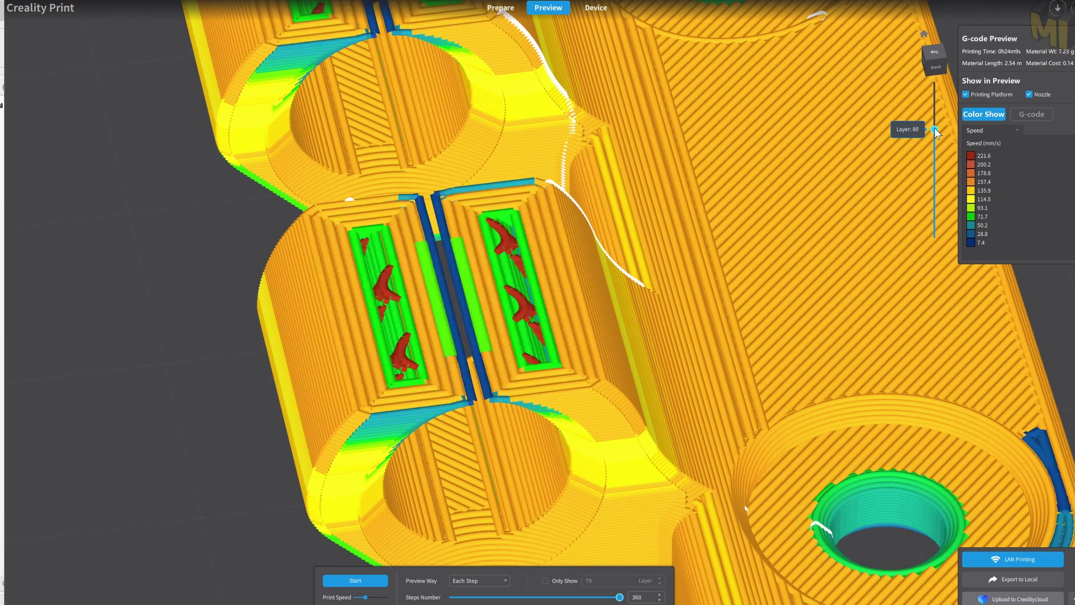
{"action": "left_click_drag", "start_coordinate": [937, 130], "coordinate": [935, 130]}
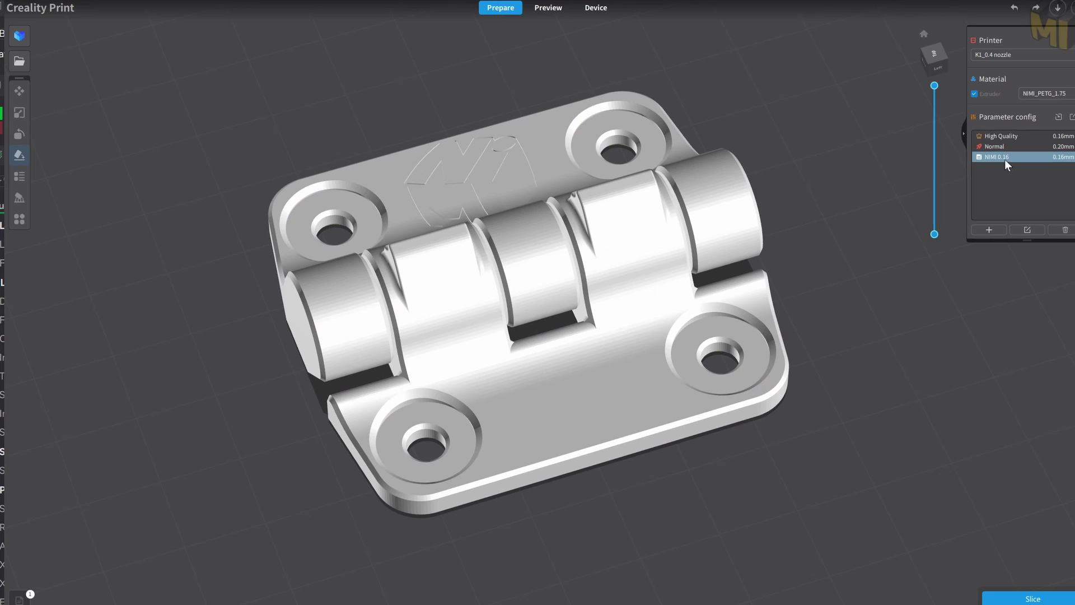
Open the NIMI 0.16 profile and review its Quality and Shell settings.
{"action": "double_click", "coordinate": [1004, 159]}
{"action": "left_click", "coordinate": [373, 228]}
{"action": "left_click", "coordinate": [376, 243]}
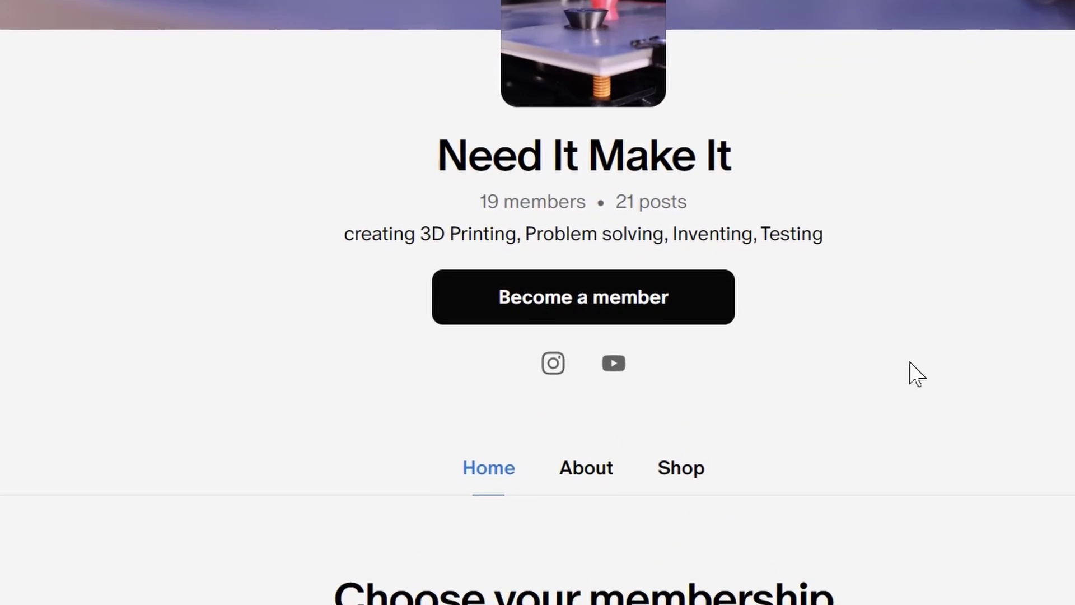
Show the Need It Make It membership tiers (PLA $2 CA, ASA $3 CA monthly).
{"action": "left_click", "coordinate": [614, 300]}
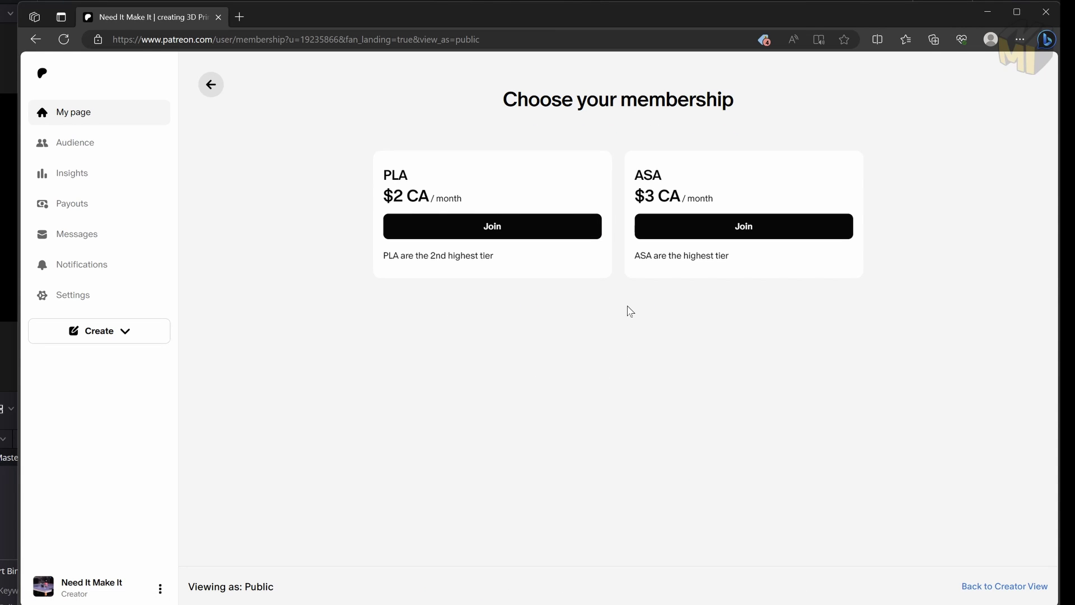